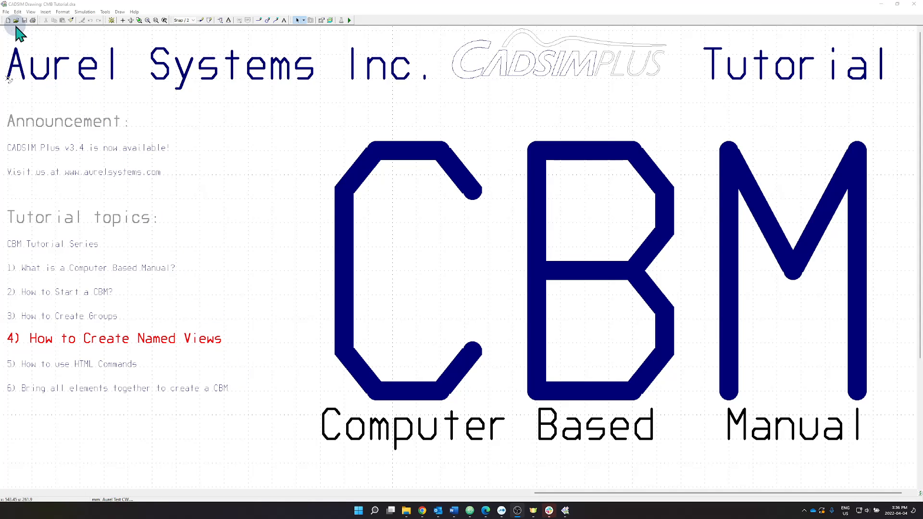
left_click(8, 12)
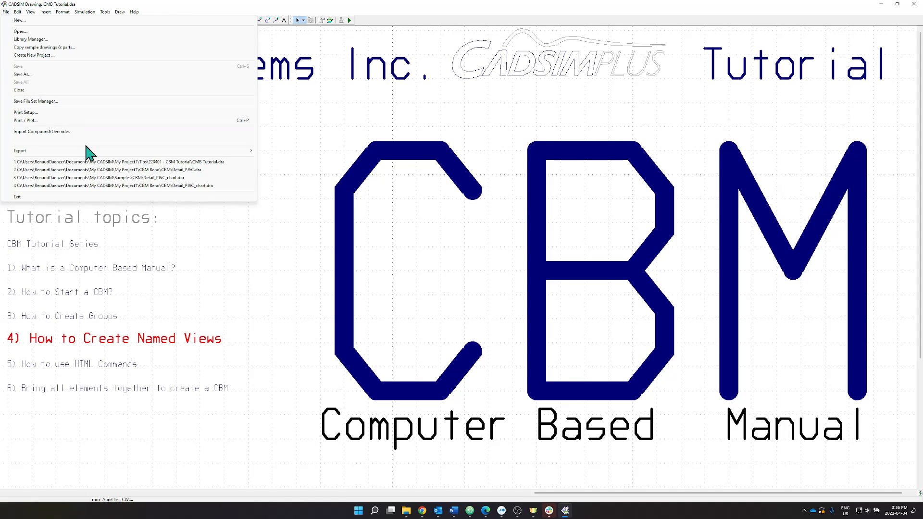
left_click(120, 170)
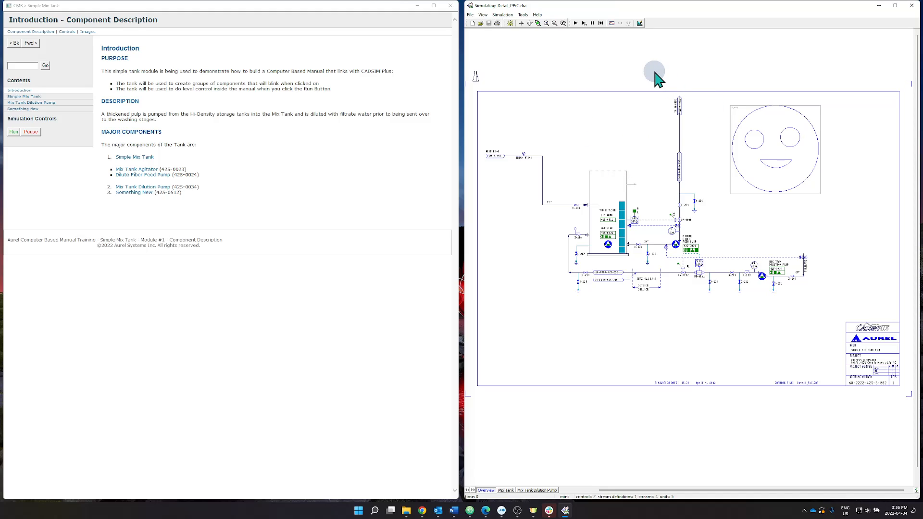
Open the Simple Mix Tank and Introduction pages of the manual to see which drawing view each one opens.
left_click(21, 98)
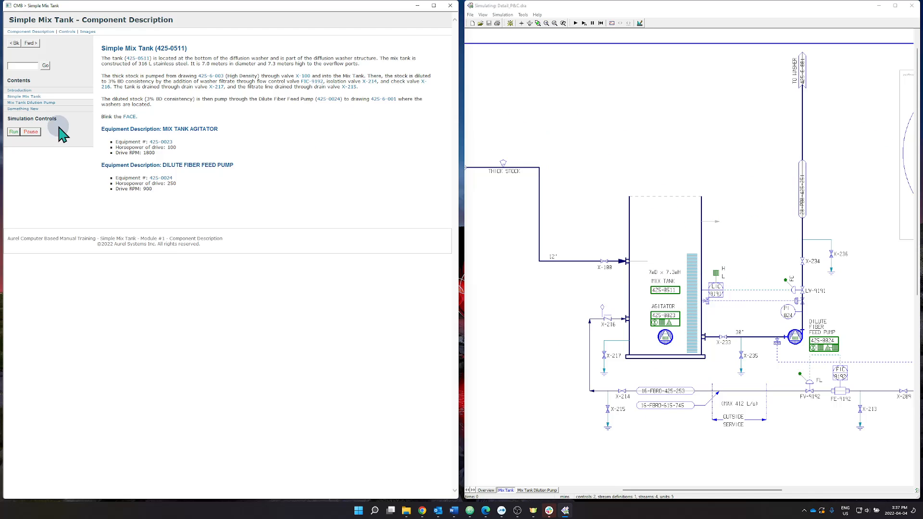
left_click(24, 91)
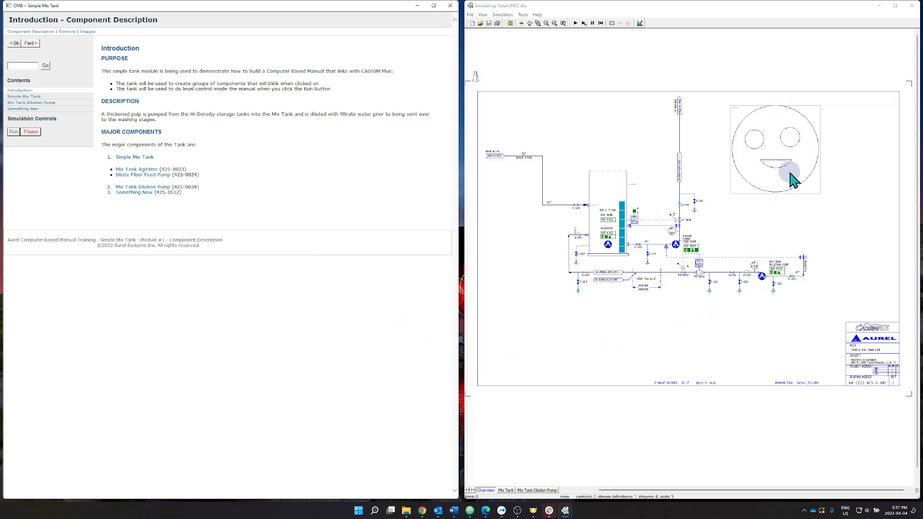
Stop the simulation and snap the drawing window to the right half of the screen.
left_click(640, 23)
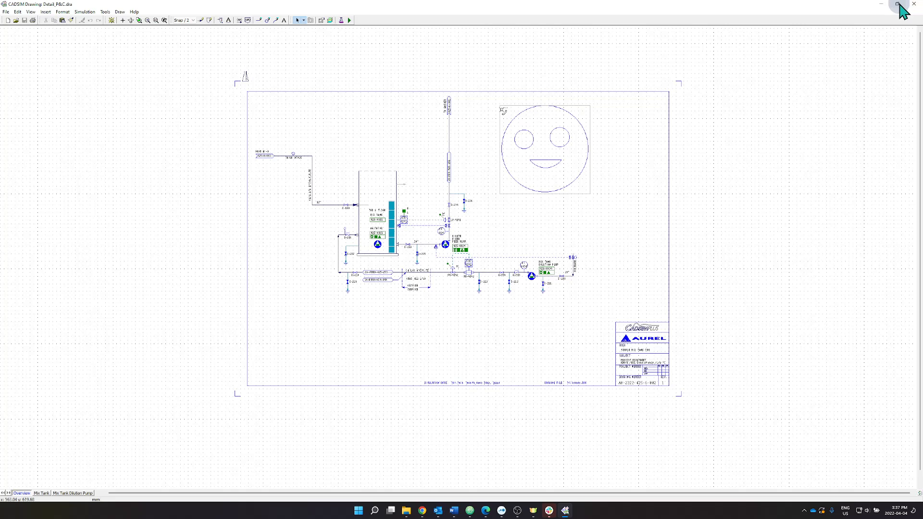
mouse_move(898, 5)
left_click(830, 27)
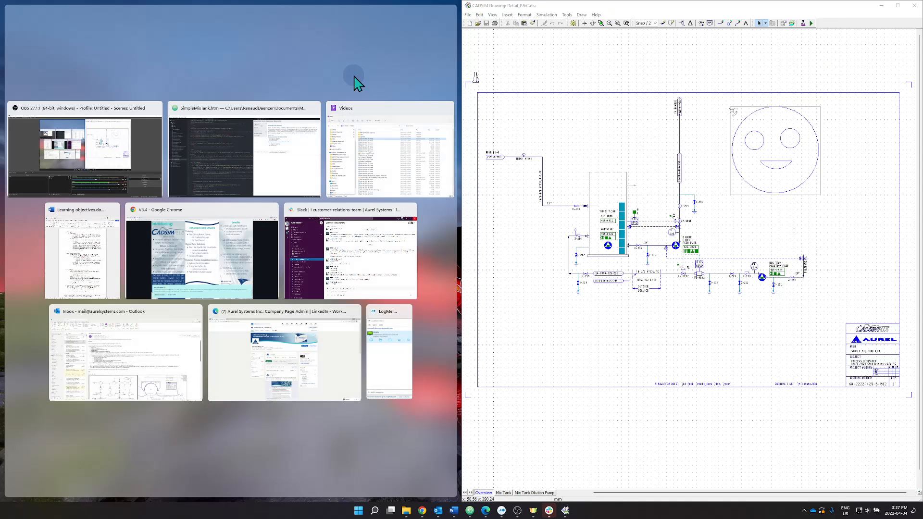
left_click(243, 62)
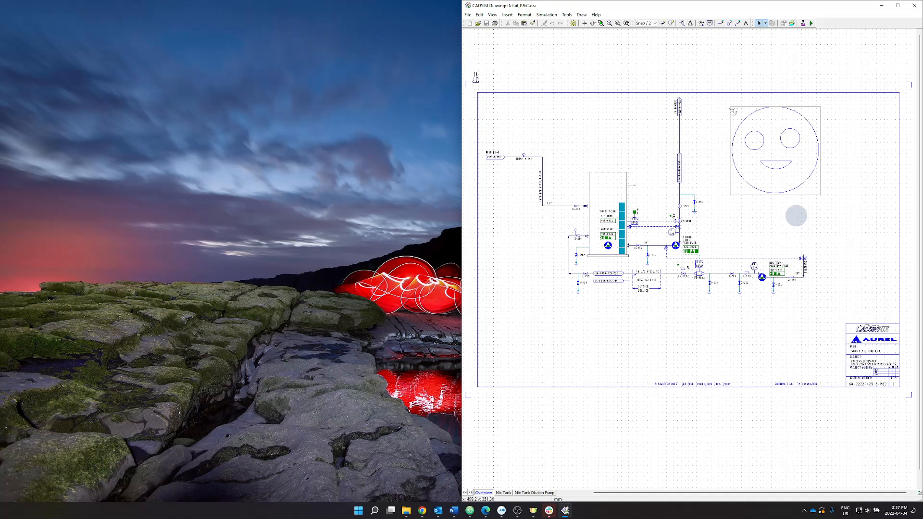
Zoom in on the smiley face and add it as a named view called FACE in the Named View Manager.
scroll(805, 182, "up", 2)
scroll(807, 245, "up", 5)
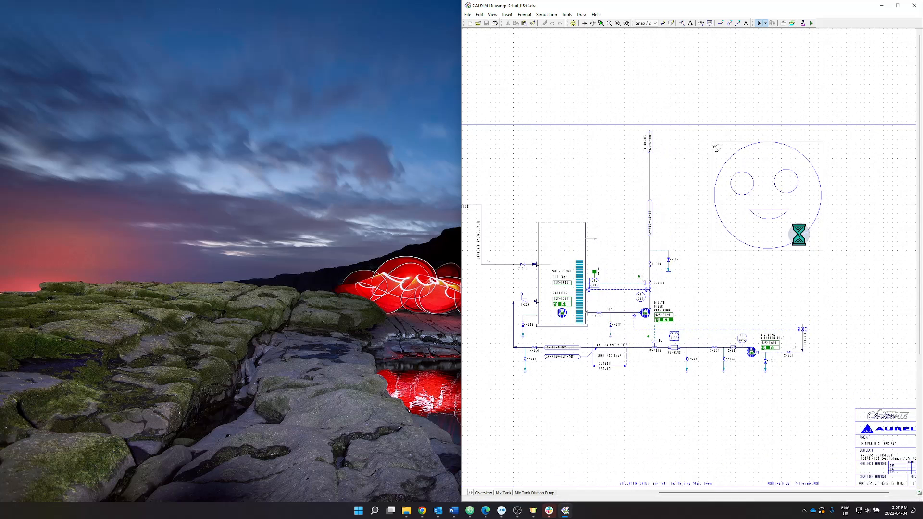
scroll(785, 205, "up", 3)
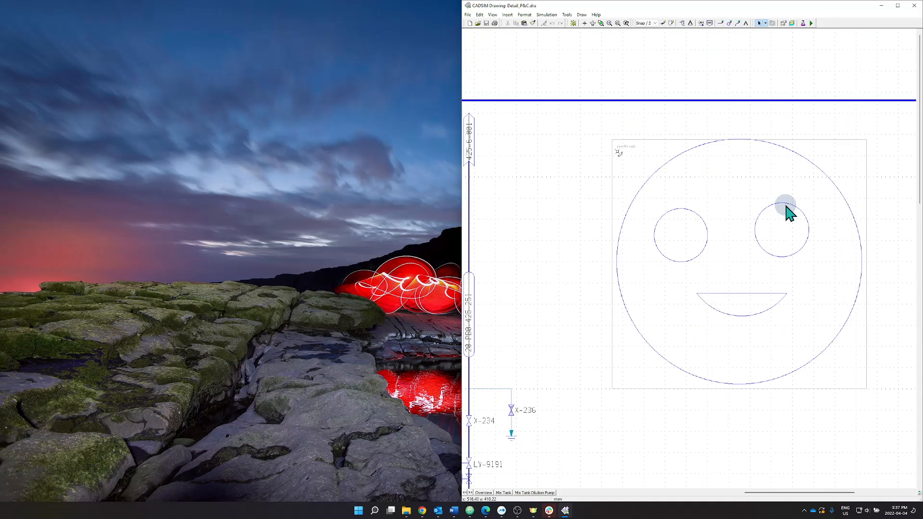
scroll(738, 229, "right", 1)
scroll(738, 234, "up", 2)
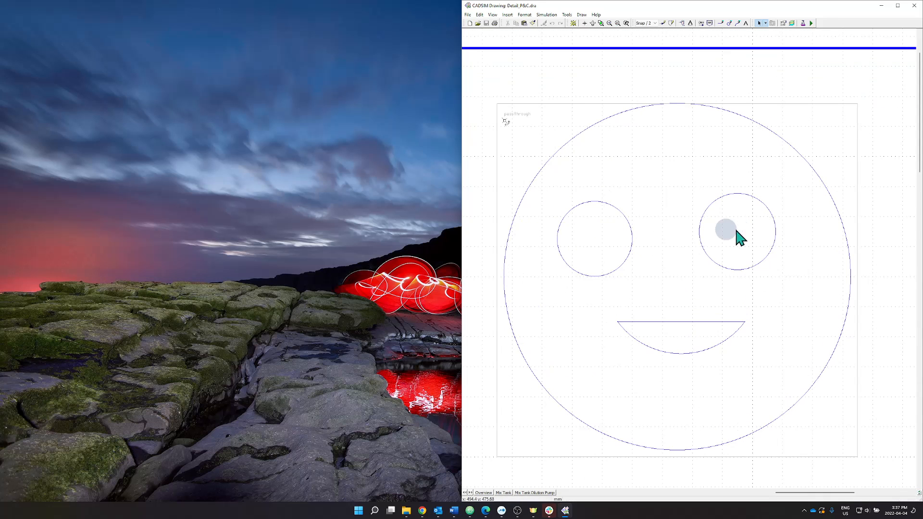
scroll(685, 260, "down", 1)
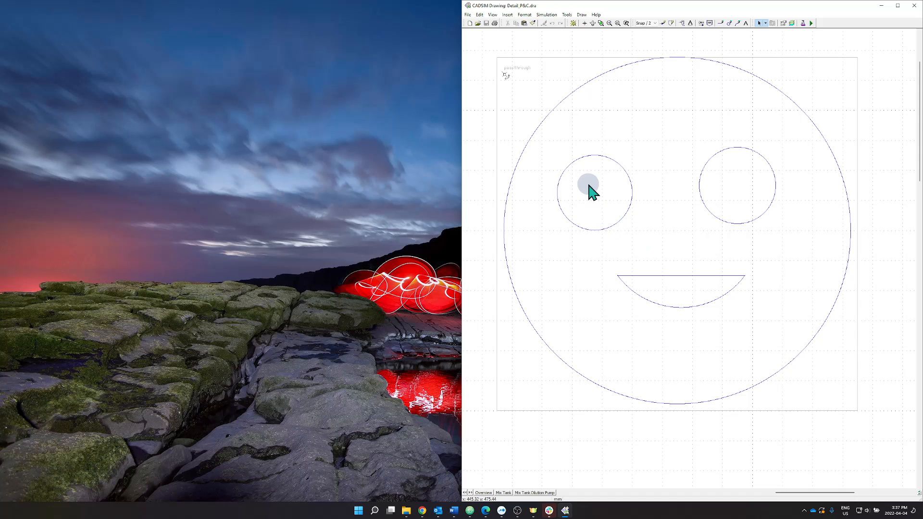
left_click(493, 14)
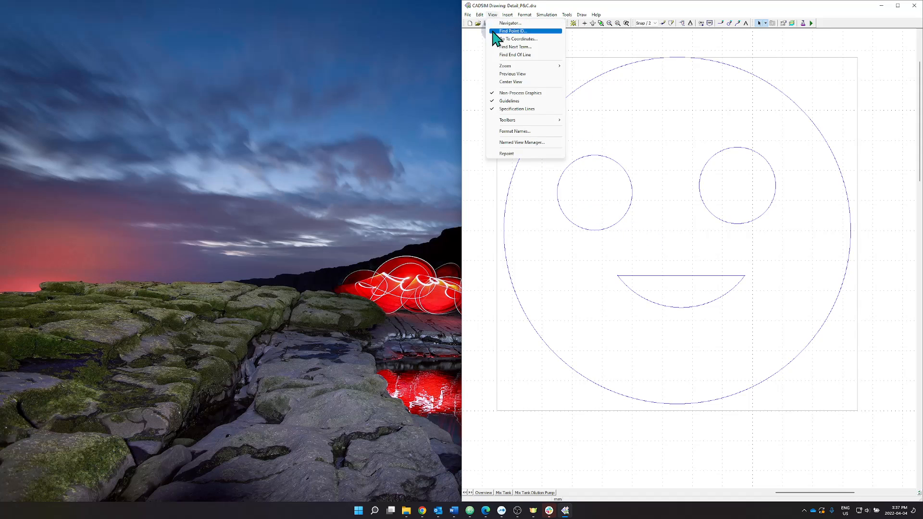
left_click(528, 143)
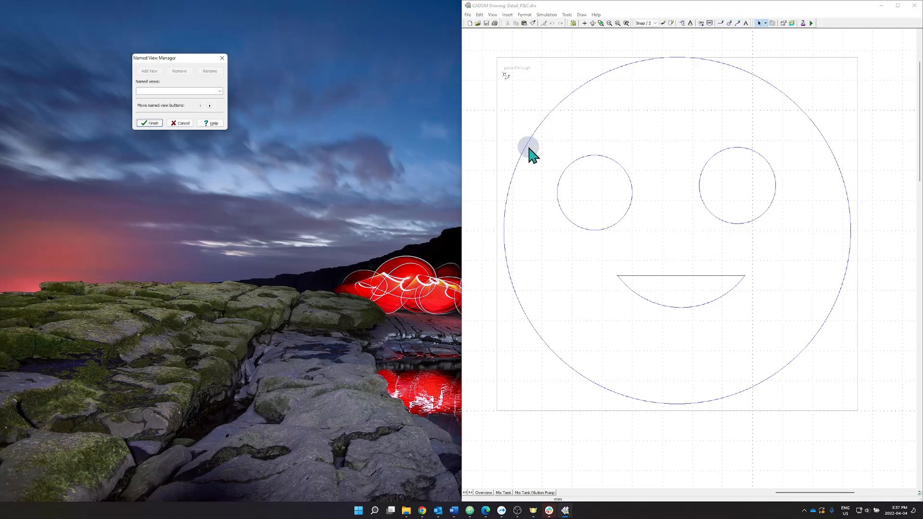
mouse_move(179, 62)
left_mouse_down()
mouse_move(303, 86)
mouse_move(595, 194)
left_mouse_up()
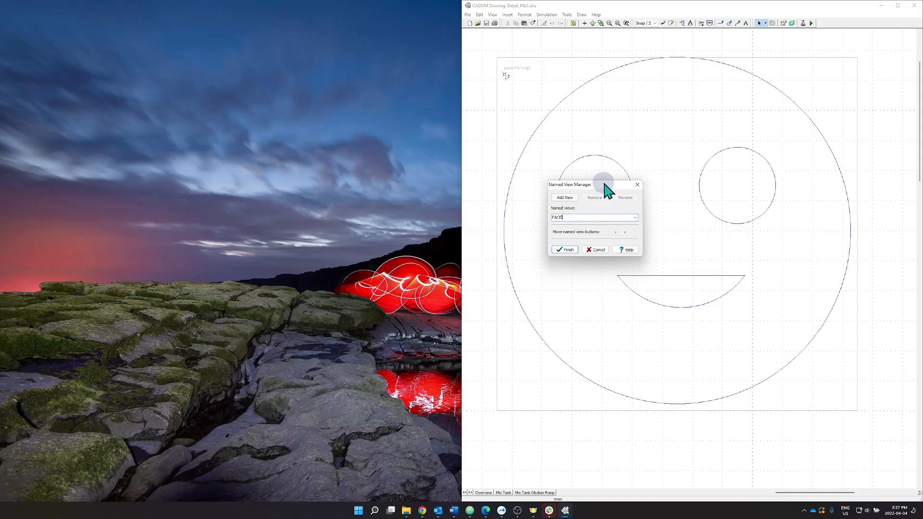
left_click(567, 197)
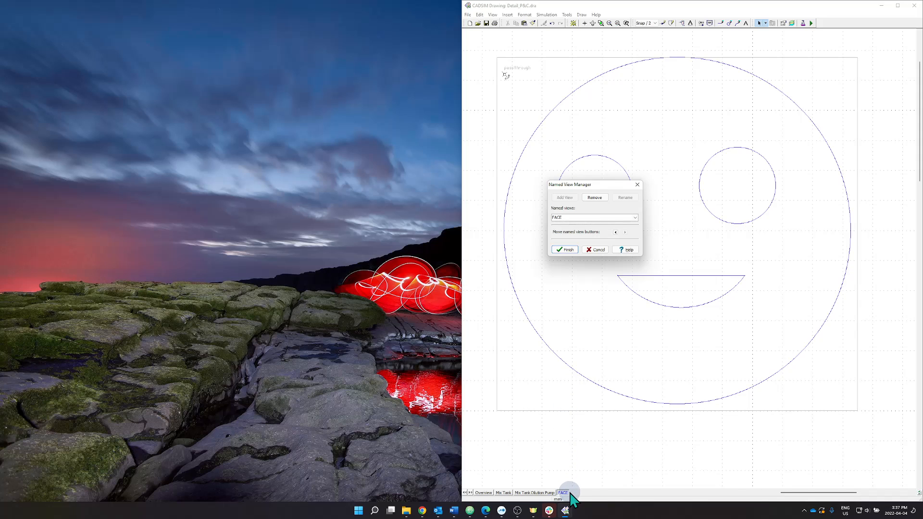
Move the FACE view button left and back to the end of the view tabs, then finish the Named View Manager.
left_click(616, 233)
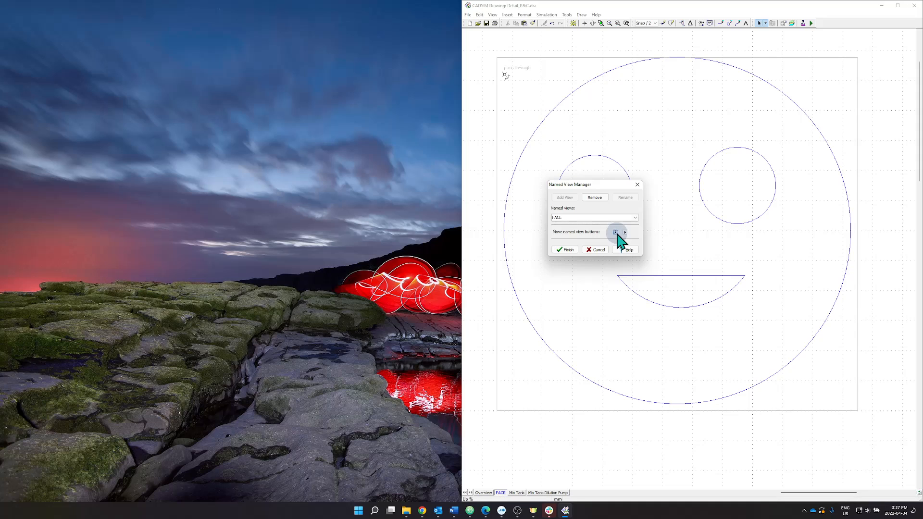
left_click(624, 232)
left_click(624, 232)
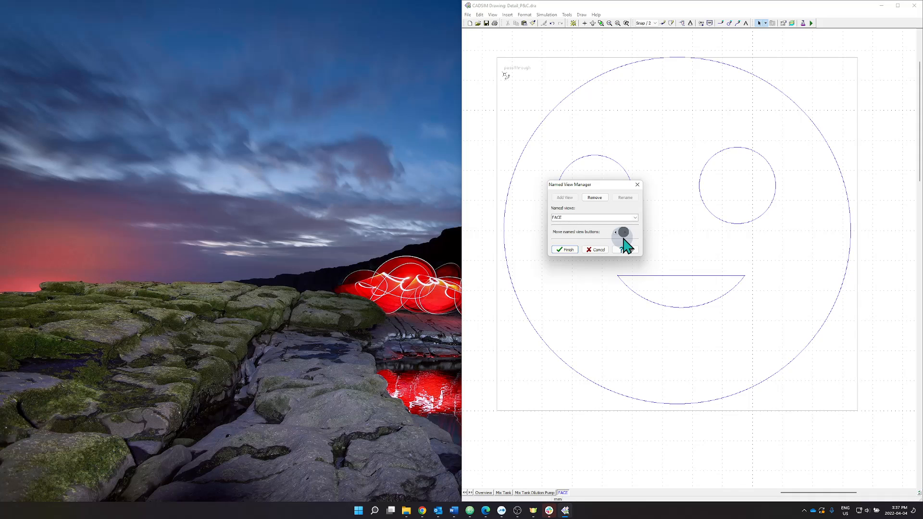
left_click(567, 250)
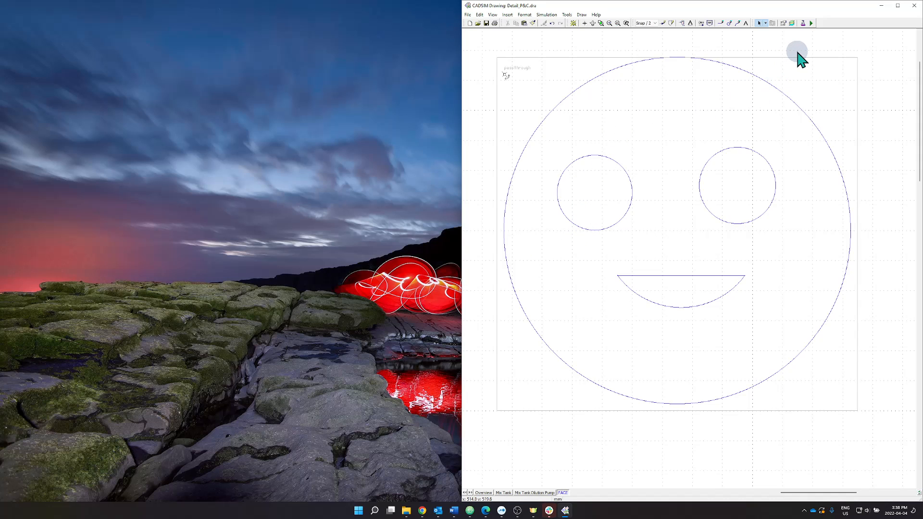
Open Introduction.htm in the editor and examine the cadsim:openFile command in its body onload line.
left_click(474, 513)
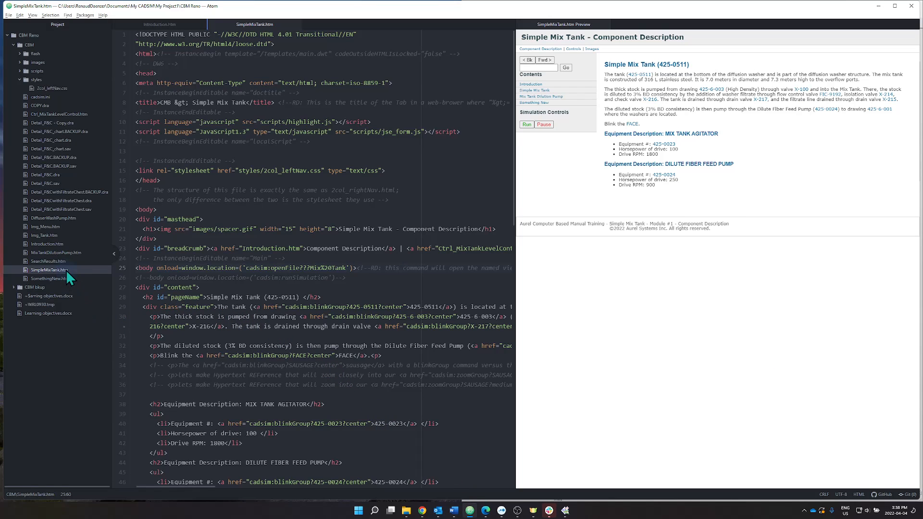
left_click(46, 243)
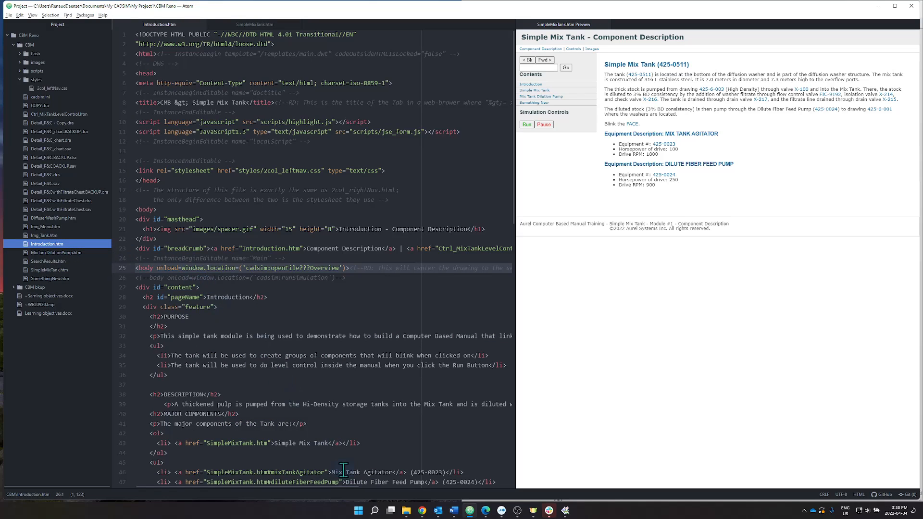
left_click(249, 486)
left_click_drag(201, 484, 169, 487)
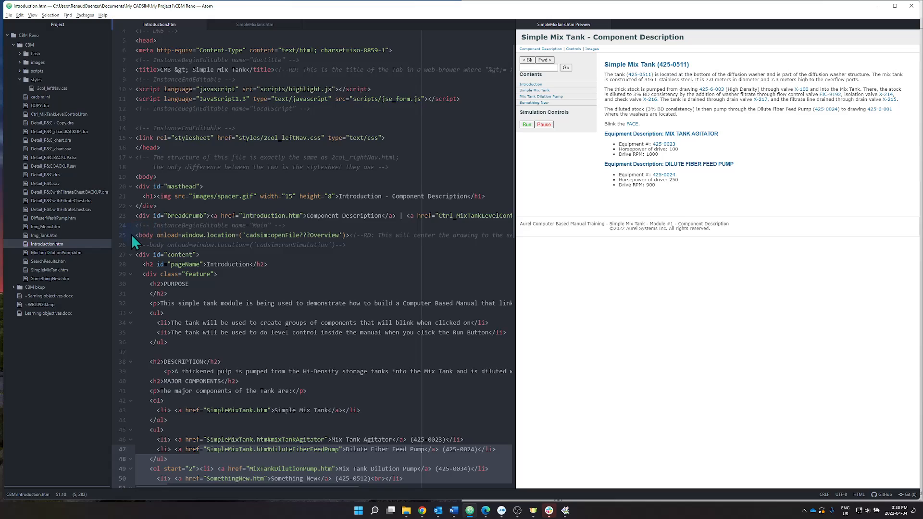
left_click_drag(138, 234, 346, 237)
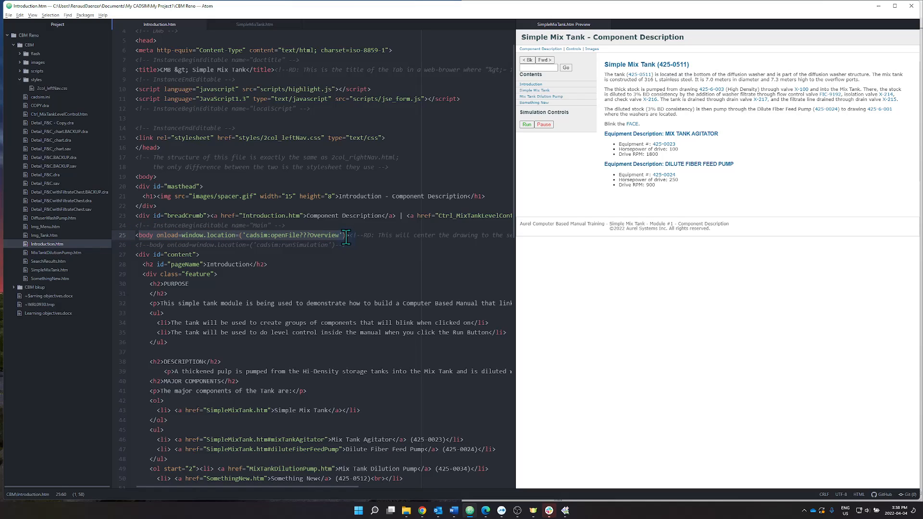
left_click(312, 235)
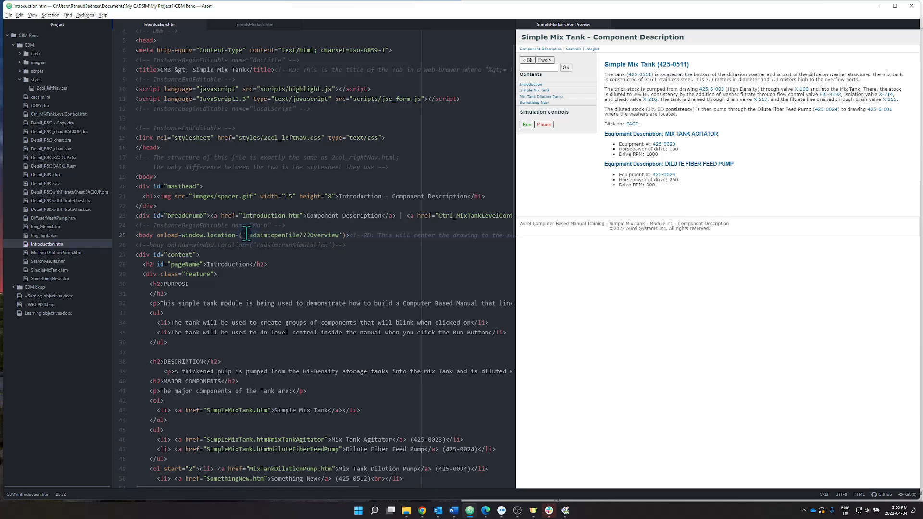
left_click_drag(246, 234, 271, 234)
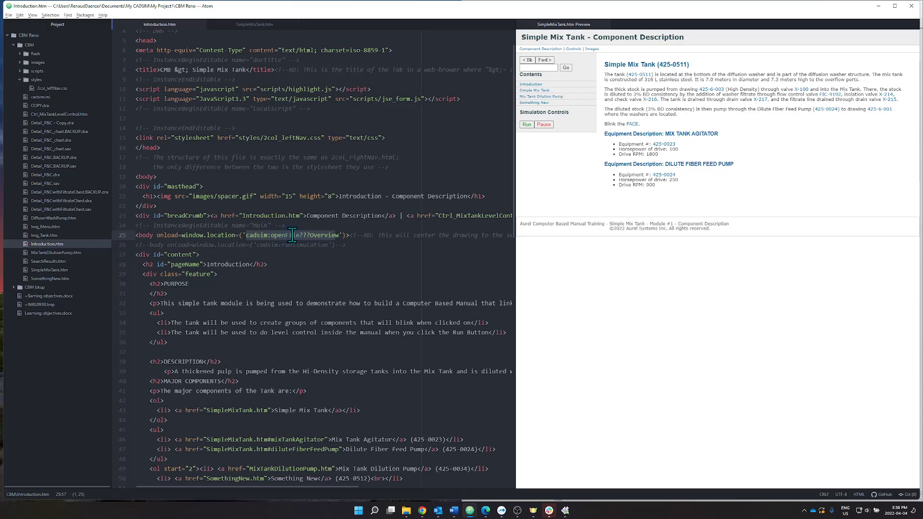
left_click_drag(299, 234, 306, 234)
left_click(311, 234)
double_click(315, 235)
double_click(254, 234)
left_click(255, 235)
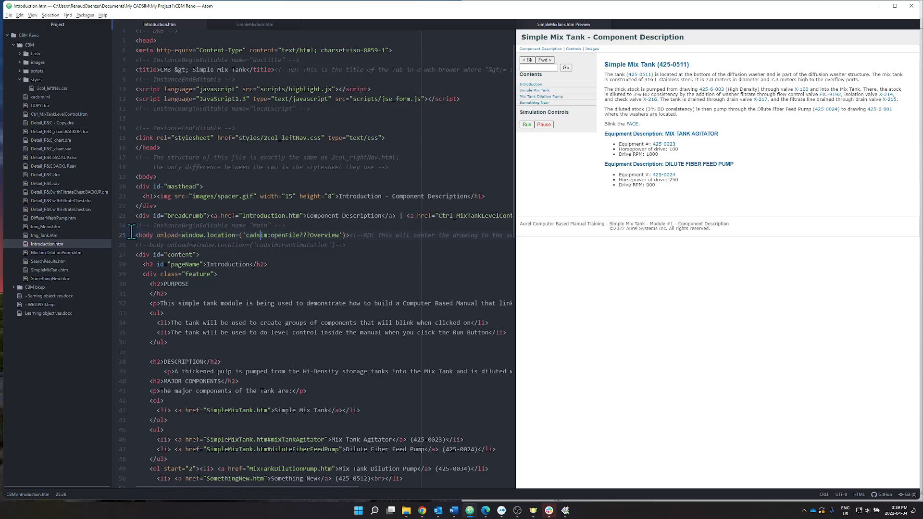
In SimpleMixTank.htm, set the view name in the body onload cadsim:openFile command to FACE.
left_click(41, 270)
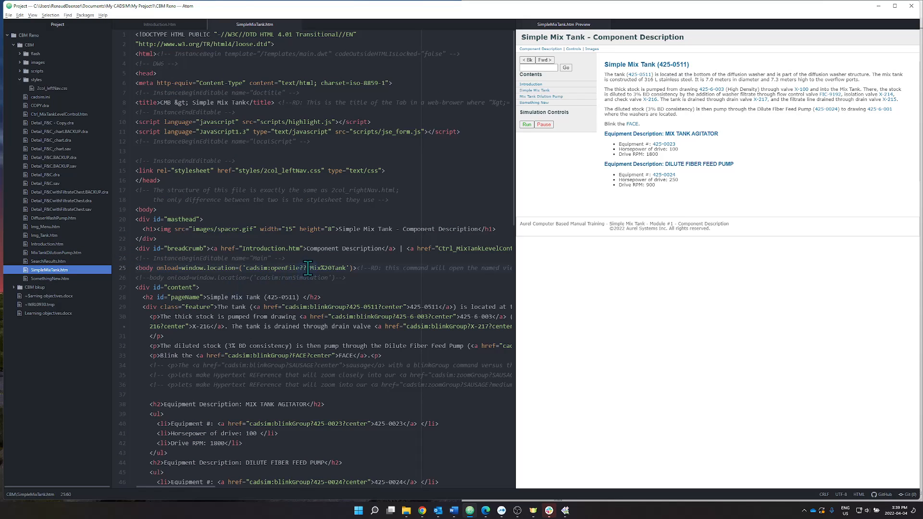
left_click(310, 268)
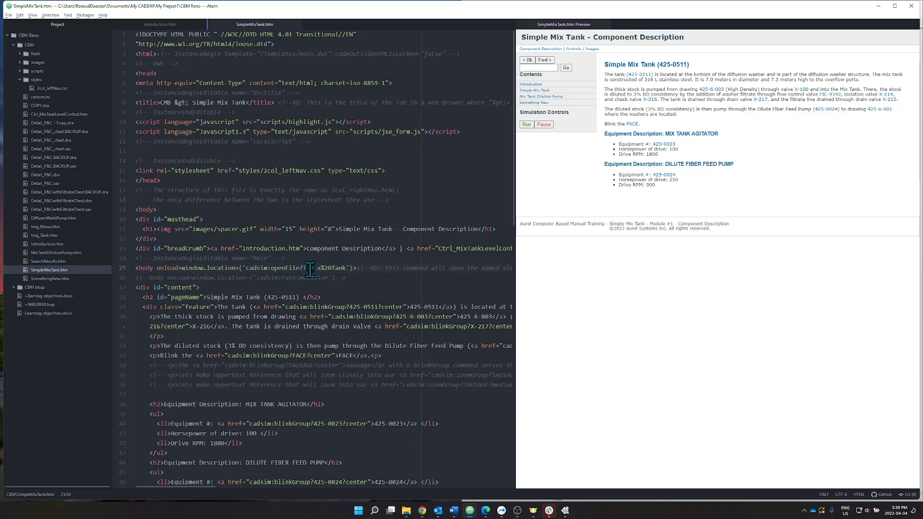
left_click_drag(310, 270, 342, 268)
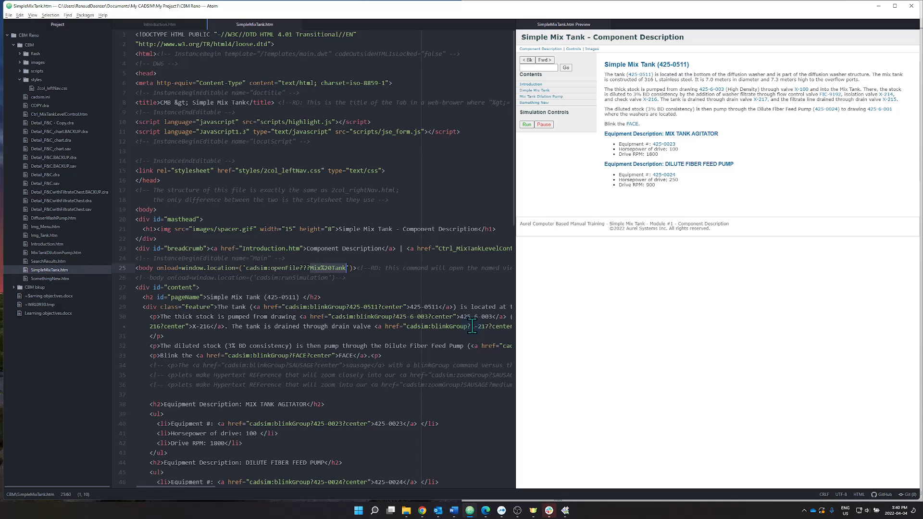
type("FACE")
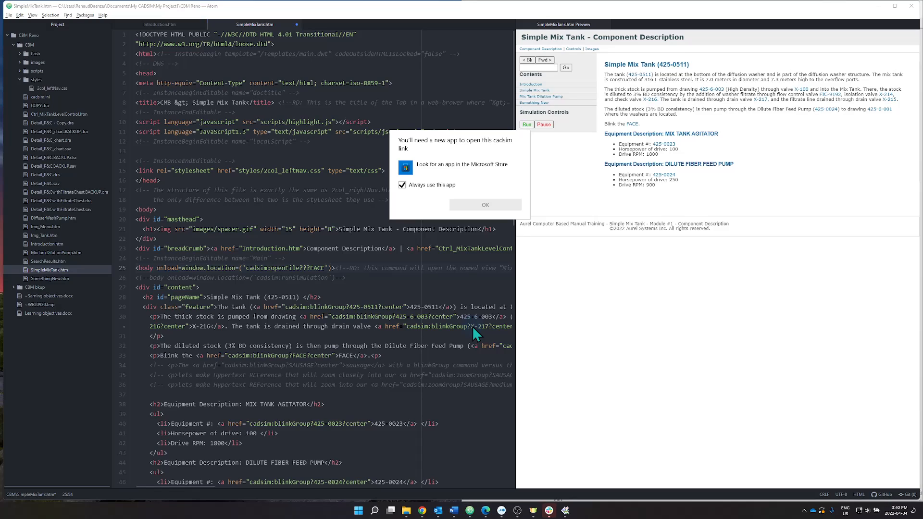
left_click(472, 326)
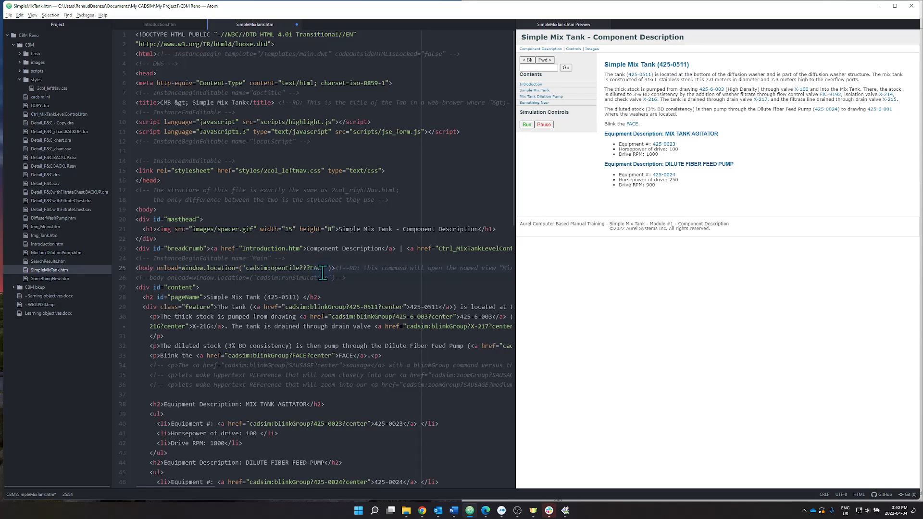
Switch to the drawing and check the Mix Tank and FACE named view tabs.
left_click(567, 512)
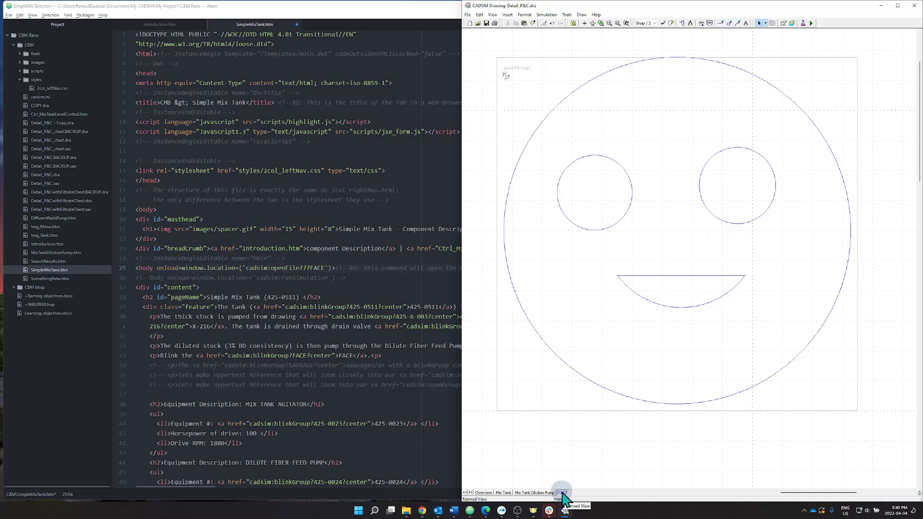
left_click(503, 493)
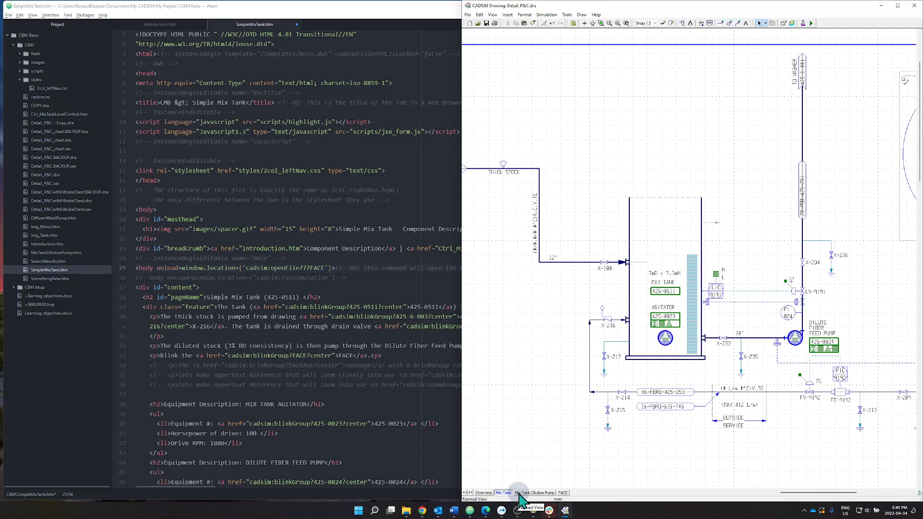
left_click(562, 493)
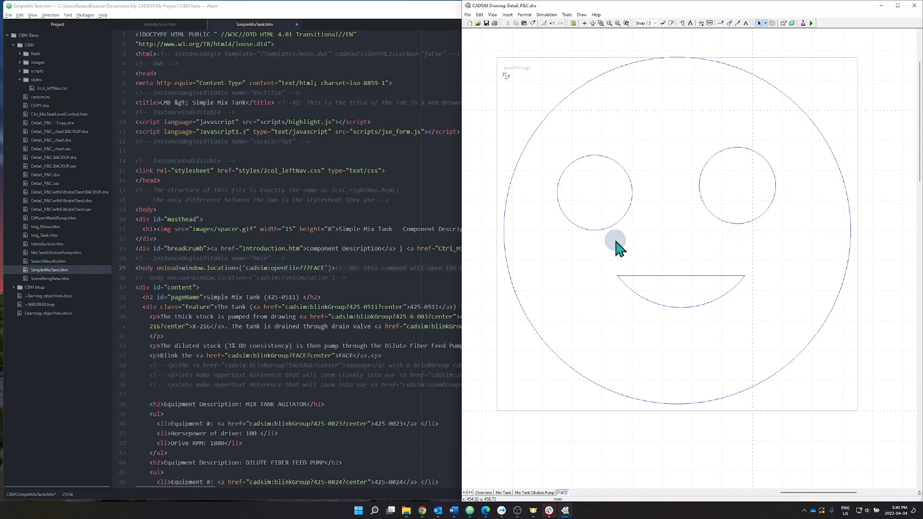
Save the edited SimpleMixTank.htm file containing the FACE view name in its openFile command.
left_click(365, 258)
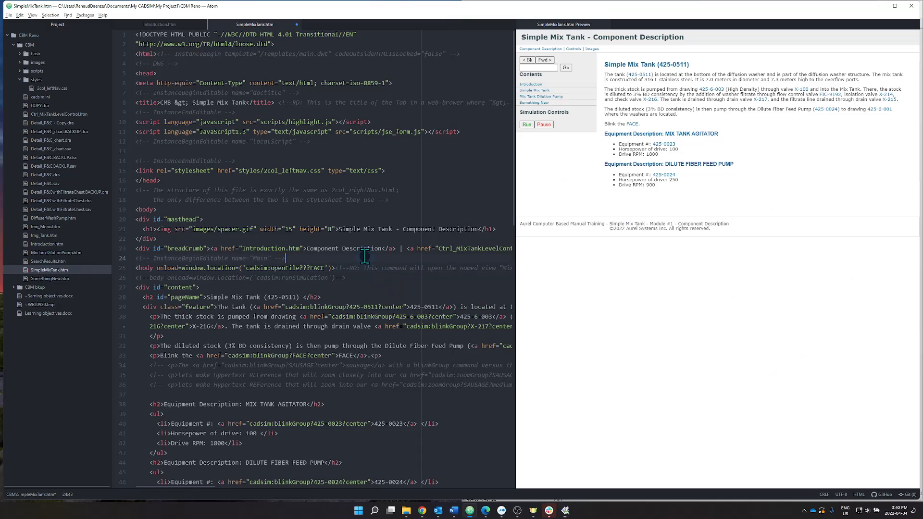
left_click(9, 15)
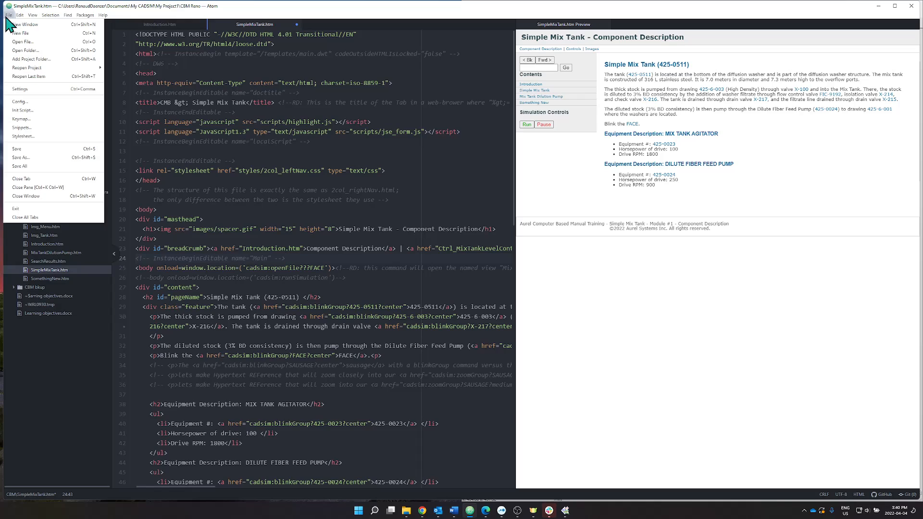
left_click(39, 148)
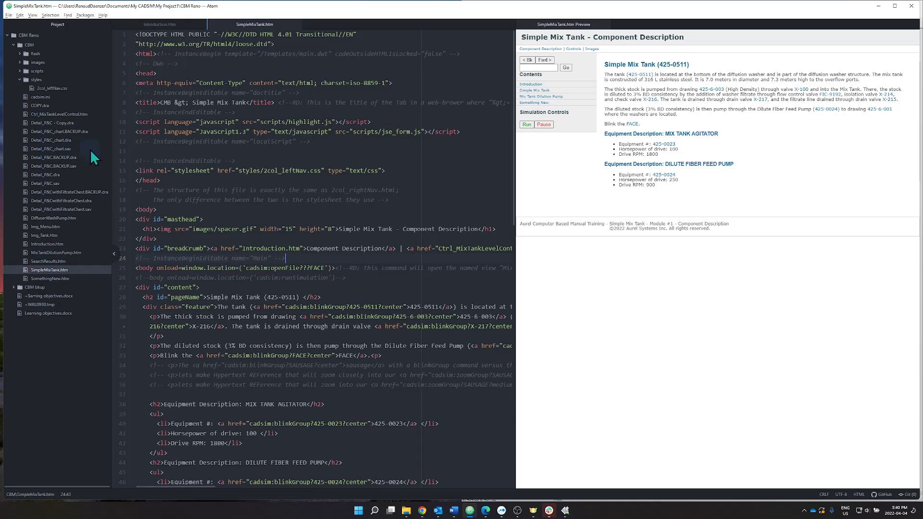
Switch to the CADSIM drawing and start the simulation, saving the modified drawing when asked.
left_click(566, 511)
left_click(565, 469)
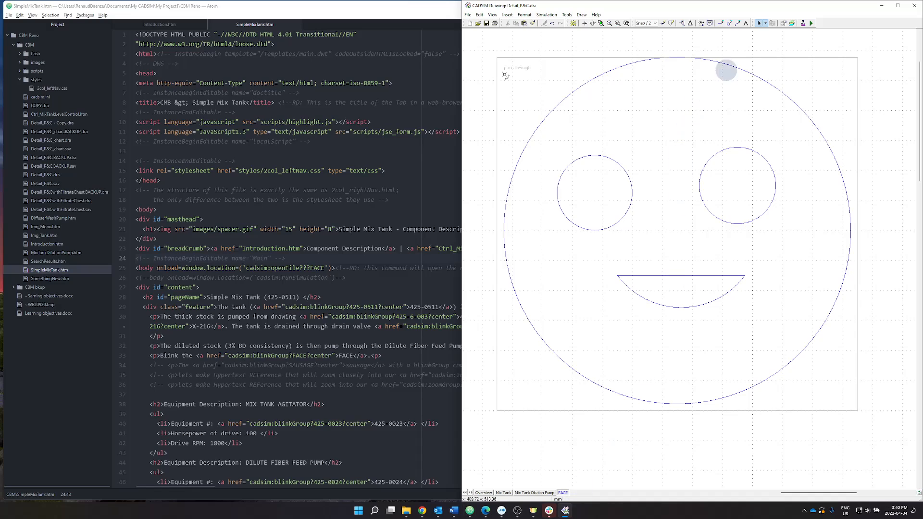
left_click(811, 23)
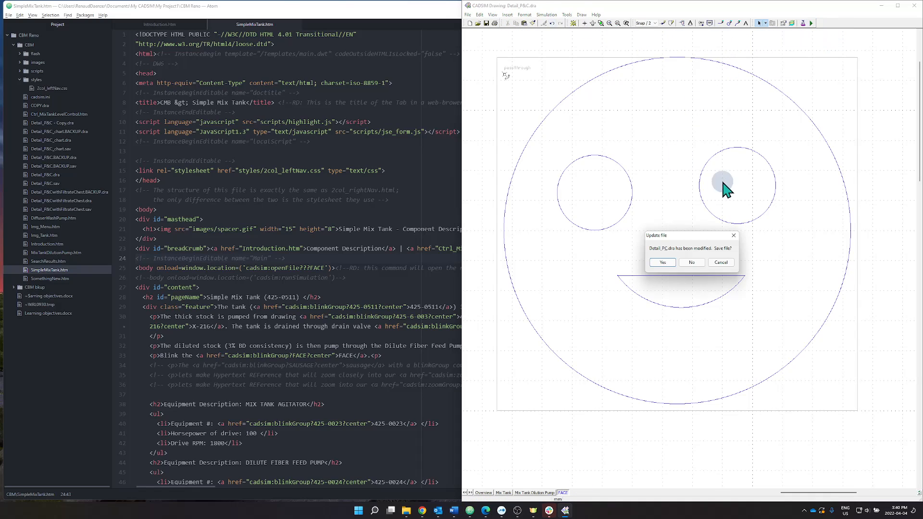
left_click(672, 265)
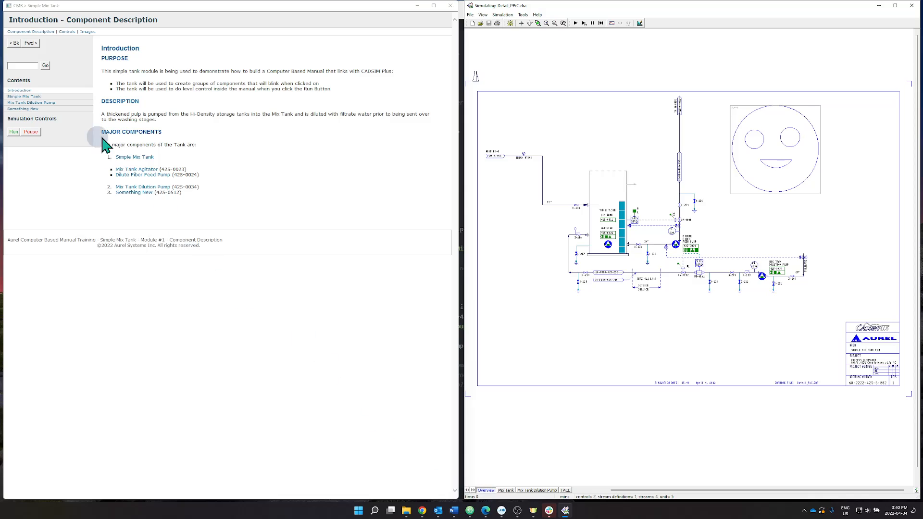
Open the Simple Mix Tank page from the manual's contents, then return the simulation to drawing mode.
left_click(31, 97)
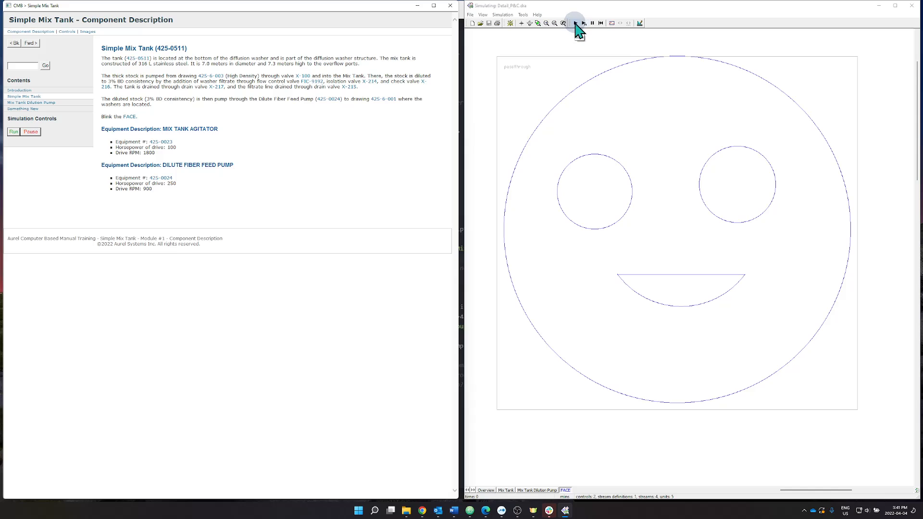
left_click(640, 23)
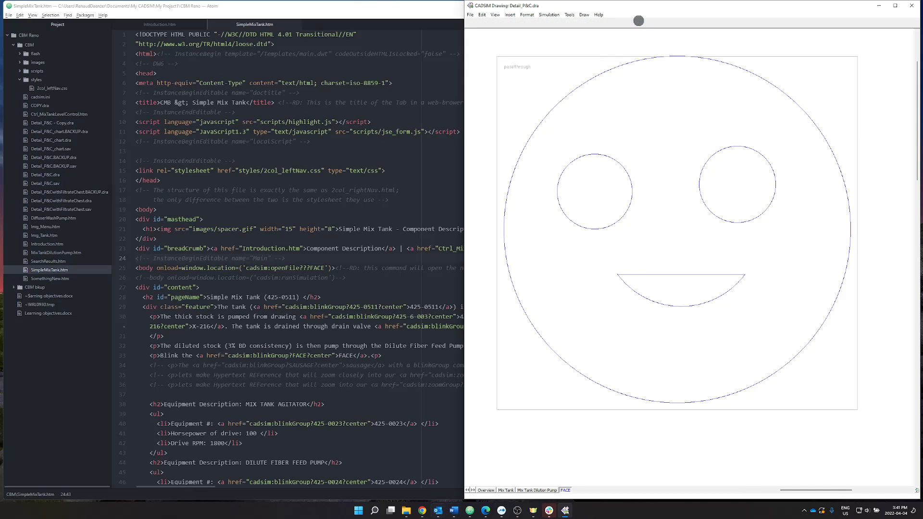
In SimpleMixTank.htm, append ?run after FACE in the body onload openFile command and save the file.
left_click(470, 511)
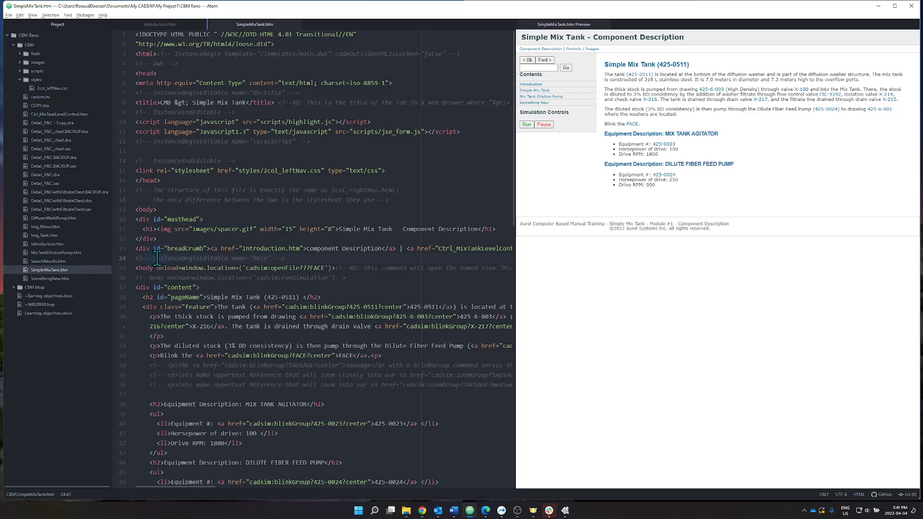
left_click_drag(137, 266, 253, 268)
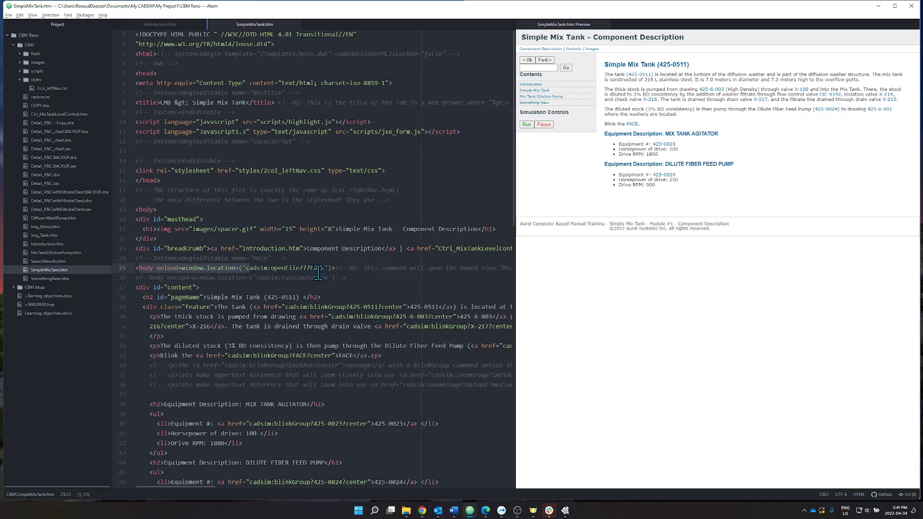
left_click(325, 268)
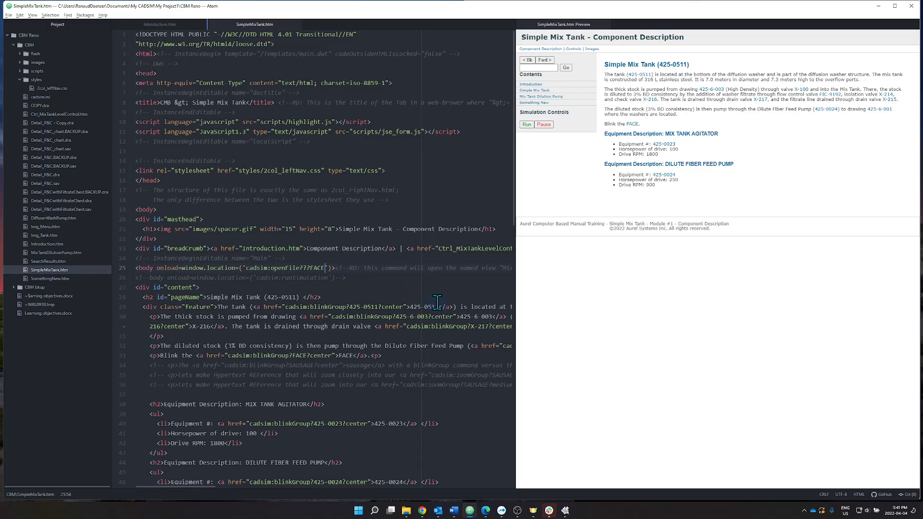
type("?")
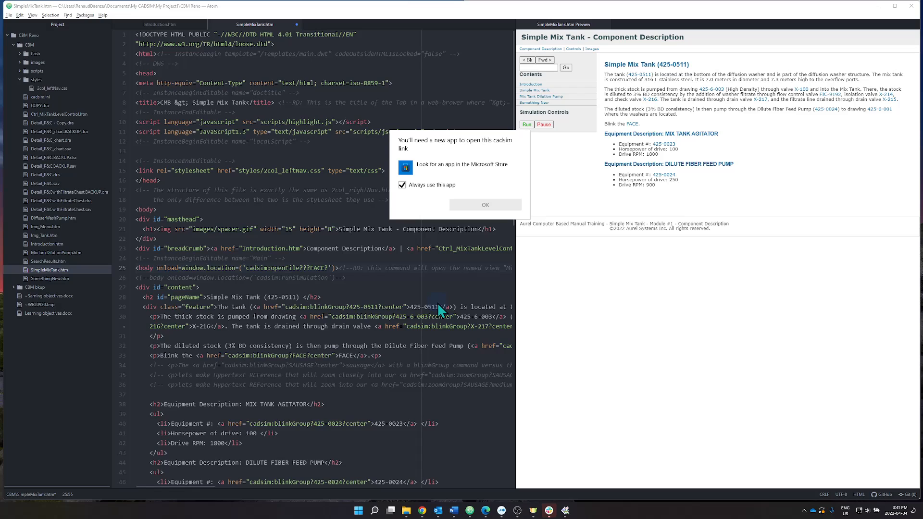
left_click(329, 267)
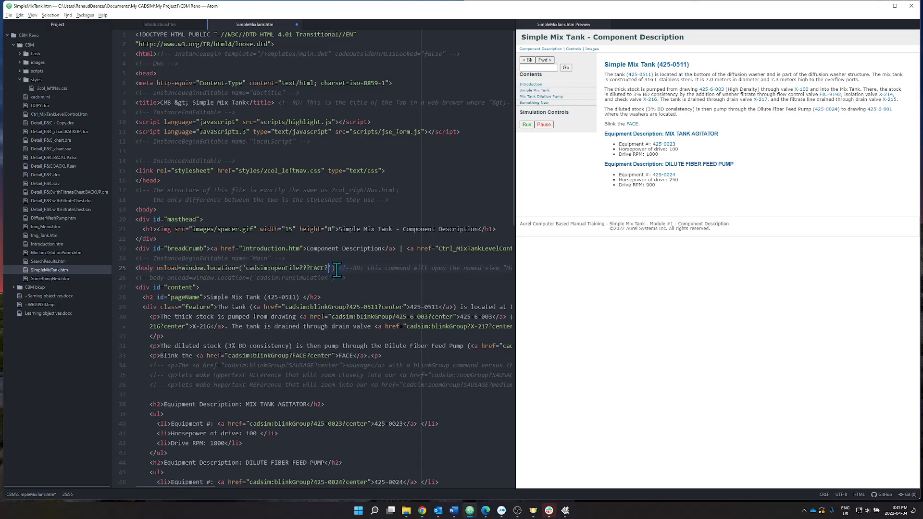
type("run")
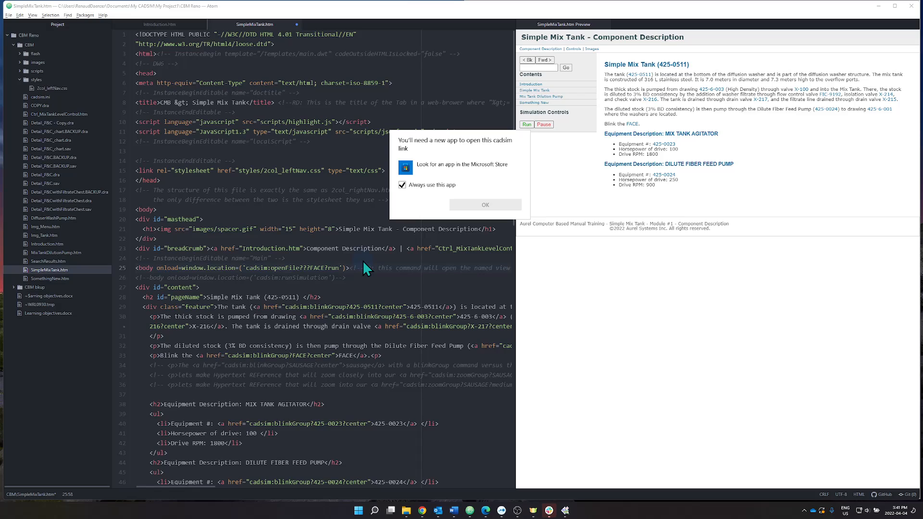
left_click(313, 232)
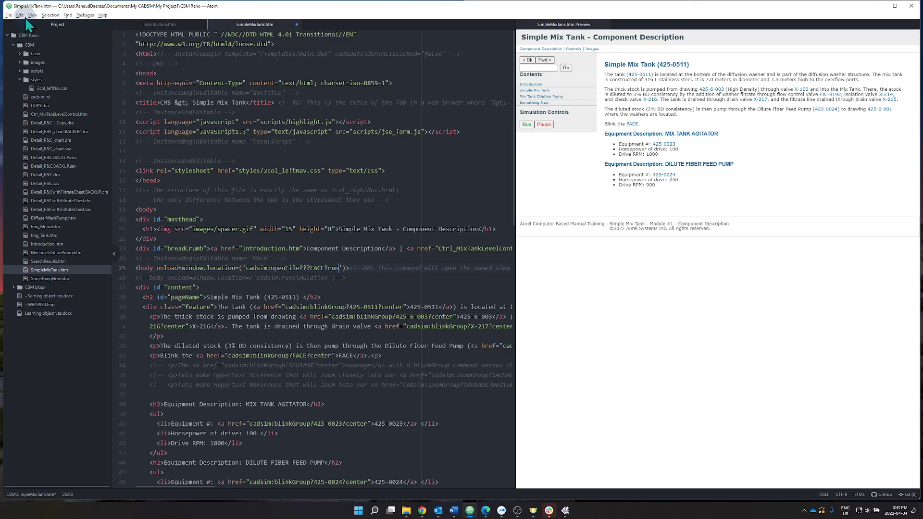
left_click(8, 14)
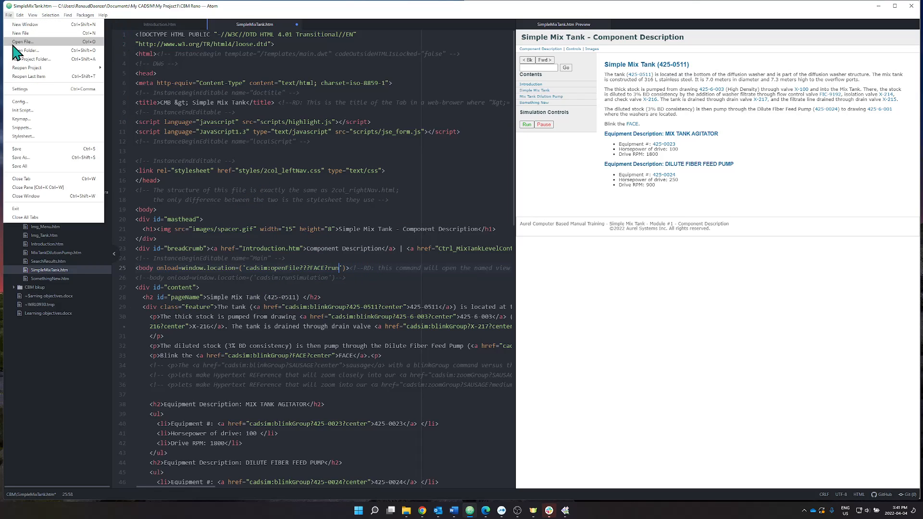
left_click(30, 150)
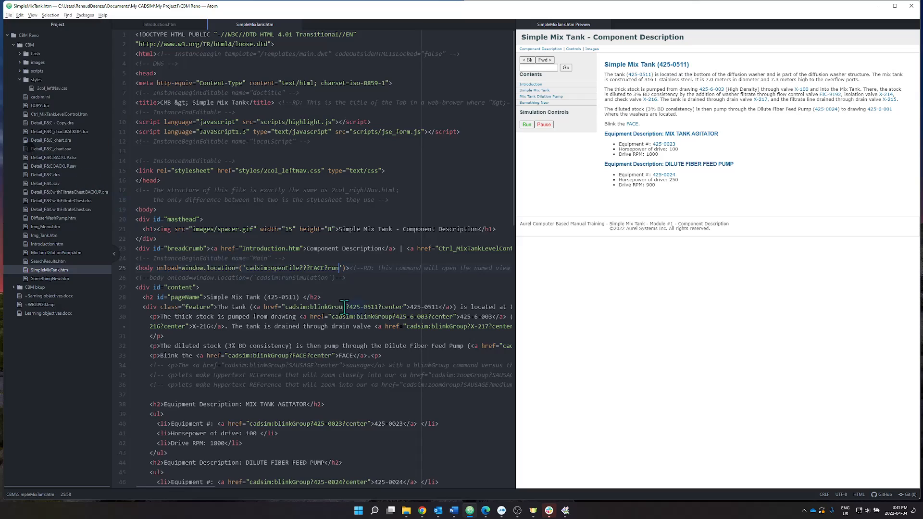
Switch to the drawing, run the simulation again and open the Simple Mix Tank page in the manual.
left_click(565, 511)
left_click(815, 24)
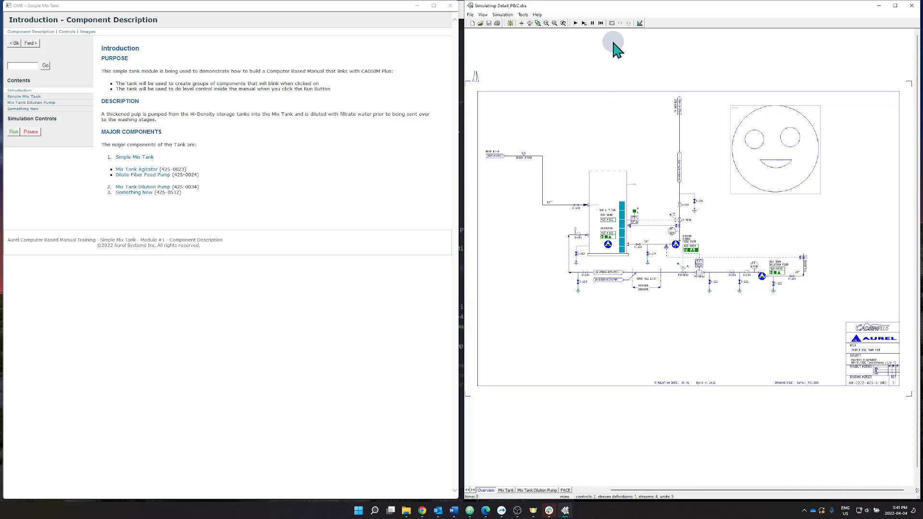
left_click(24, 97)
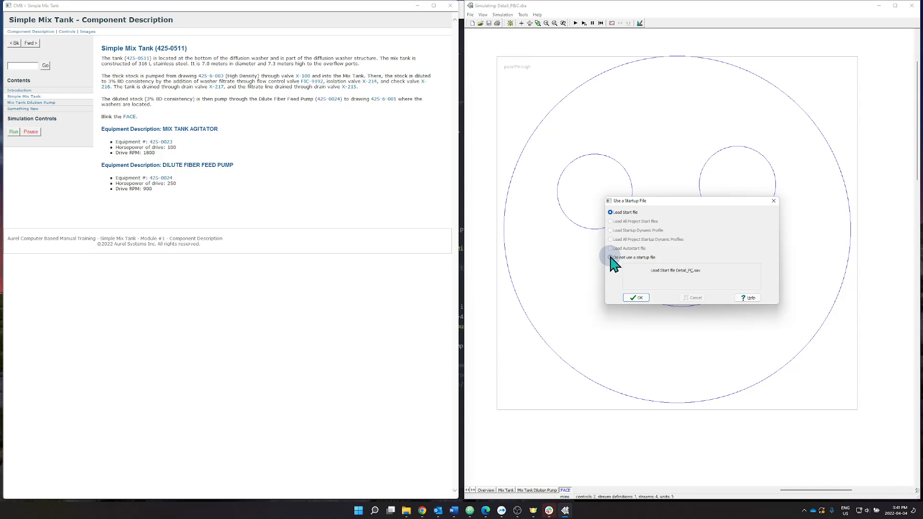
Accept loading the start file in the startup dialog, then return to drawing mode.
left_click(638, 299)
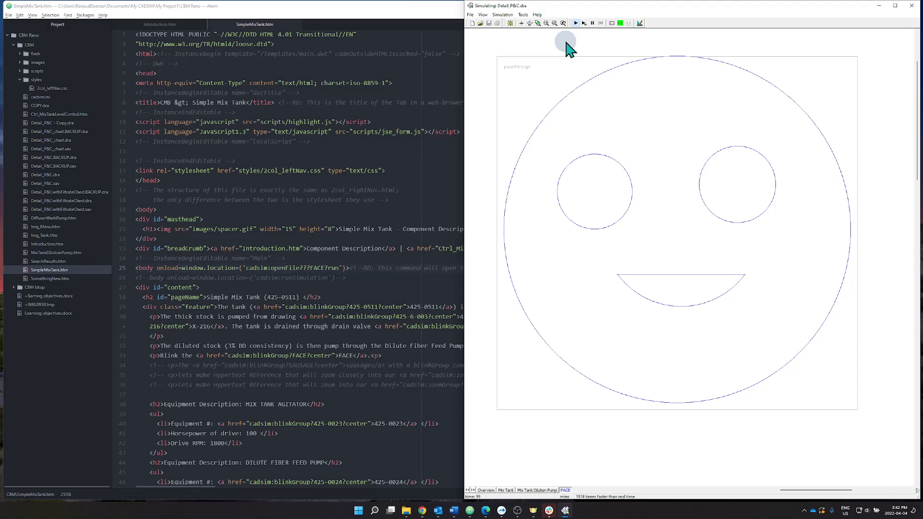
left_click(640, 24)
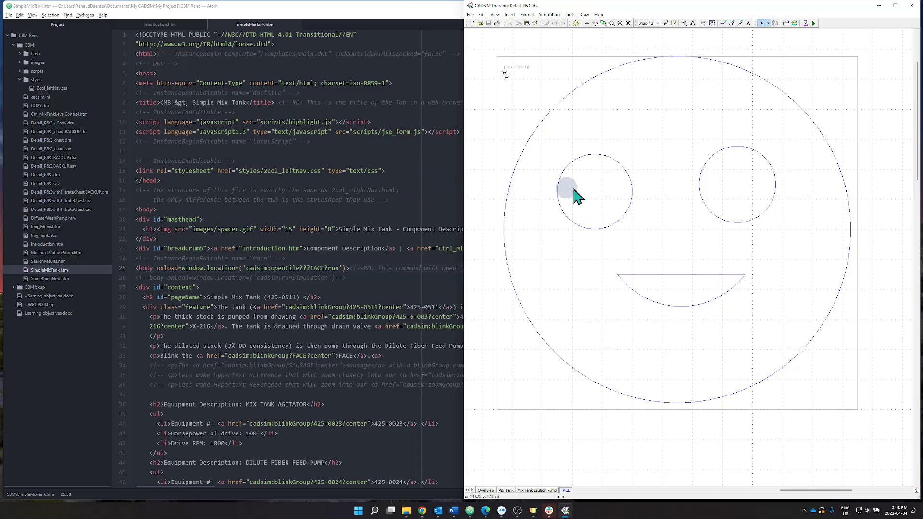
Open the drawing Options and examine the Auto Start initial URL setting before closing the dialog.
left_click(585, 16)
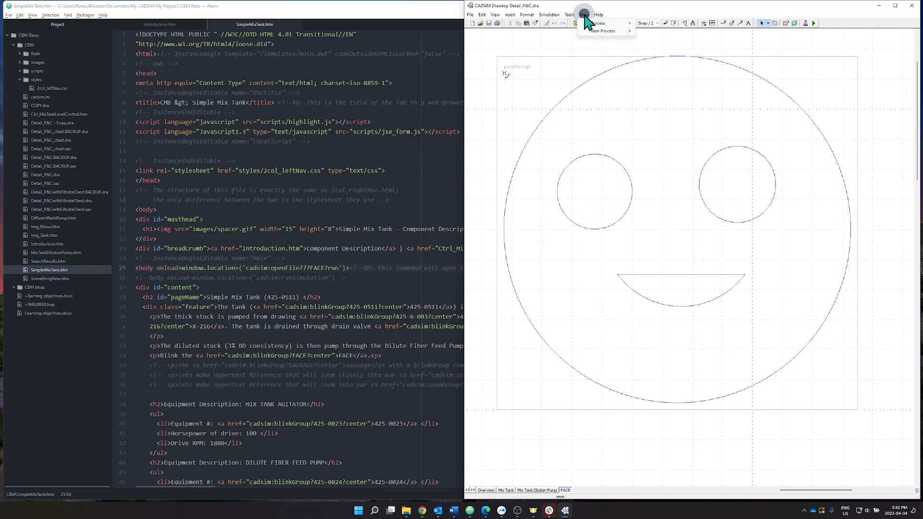
mouse_move(570, 15)
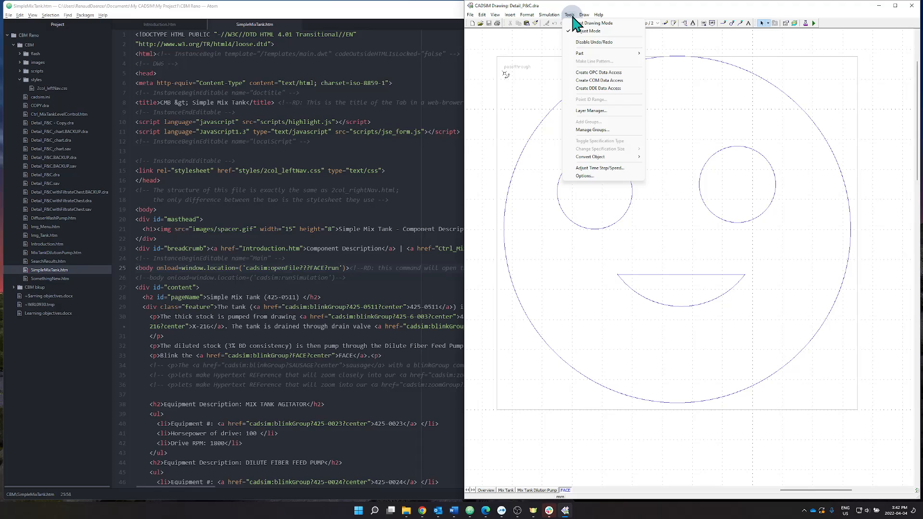
left_click(585, 177)
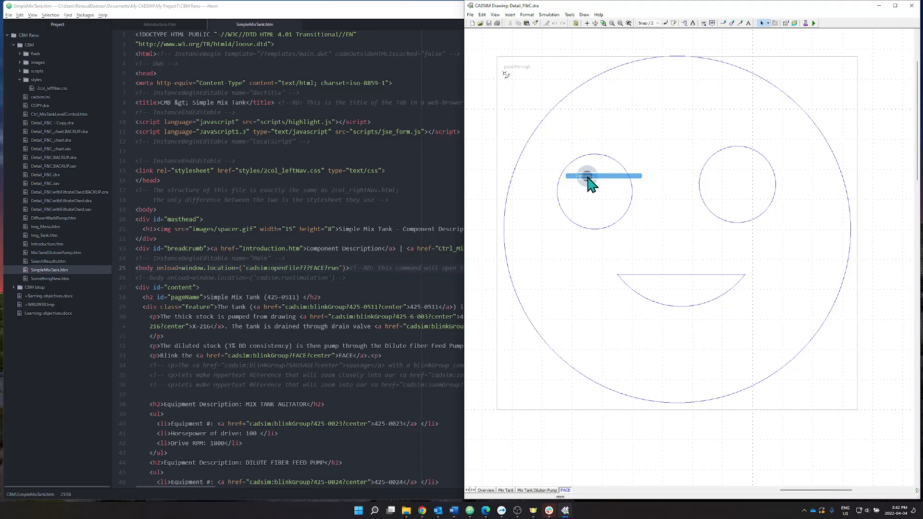
left_click_drag(165, 59, 537, 114)
left_click(553, 131)
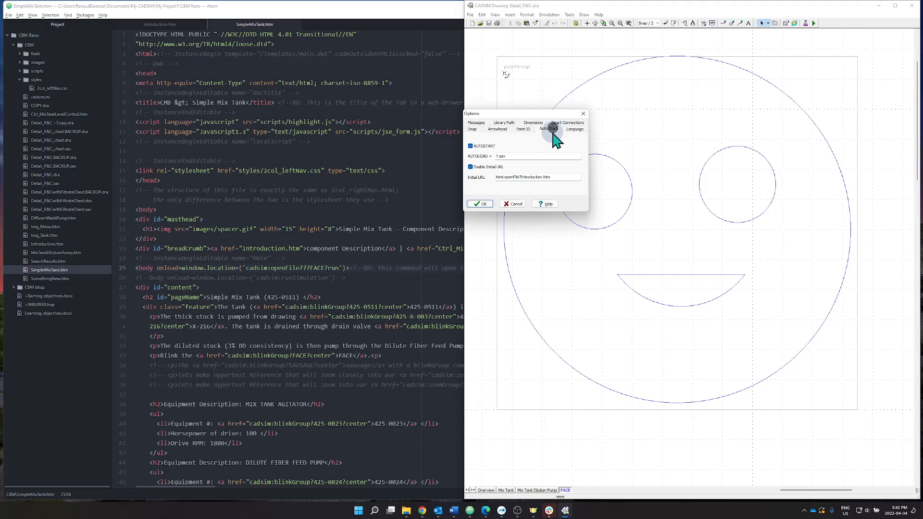
double_click(529, 177)
left_click(535, 177)
left_click(484, 205)
left_click(485, 205)
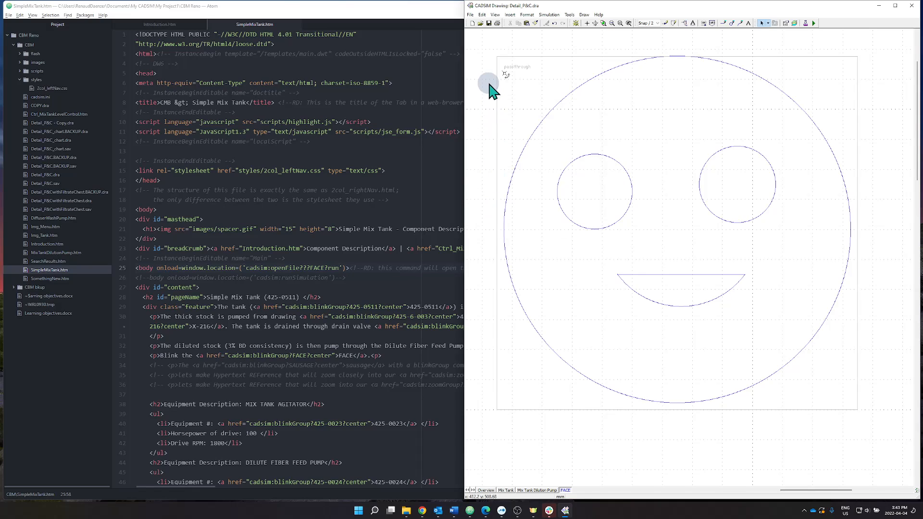
Save the drawing and specify and run the simulation once more.
left_click(489, 23)
left_click(814, 24)
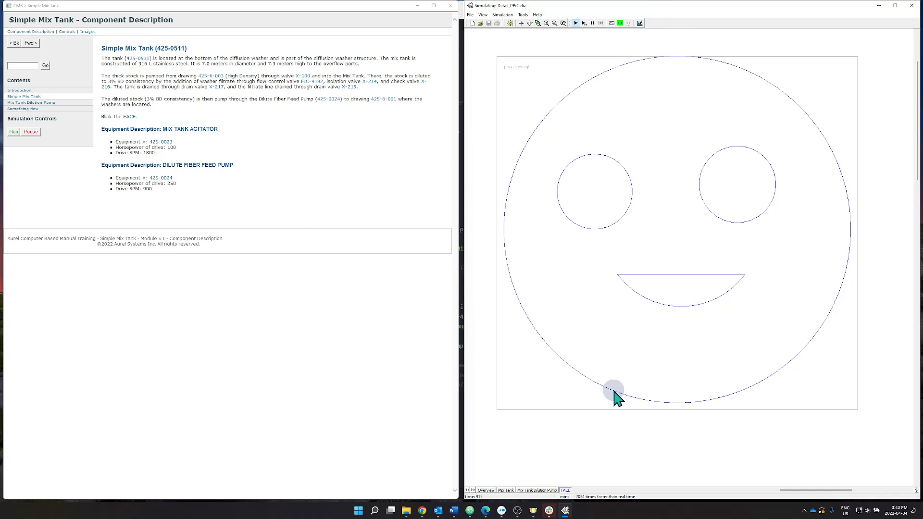
Open the CMB Tutorial.dra drawing and maximize its window.
left_click(470, 14)
left_click(610, 189)
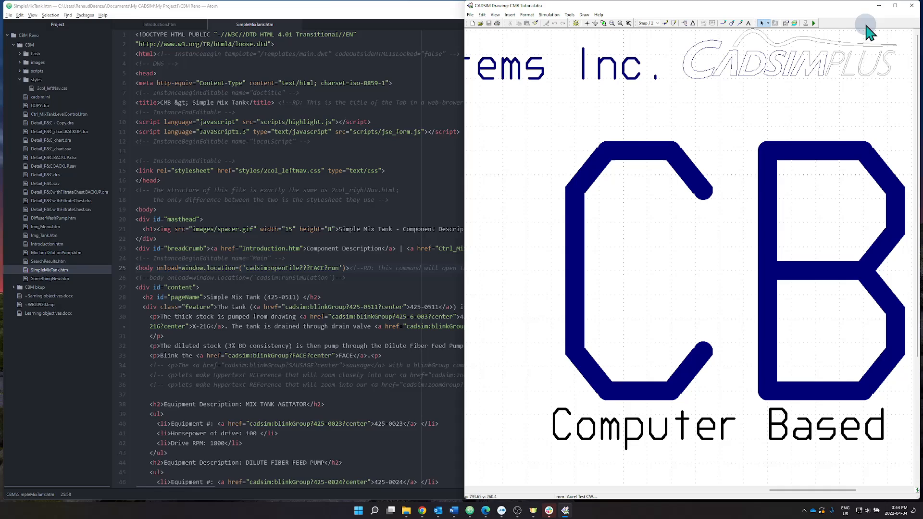
left_click(895, 6)
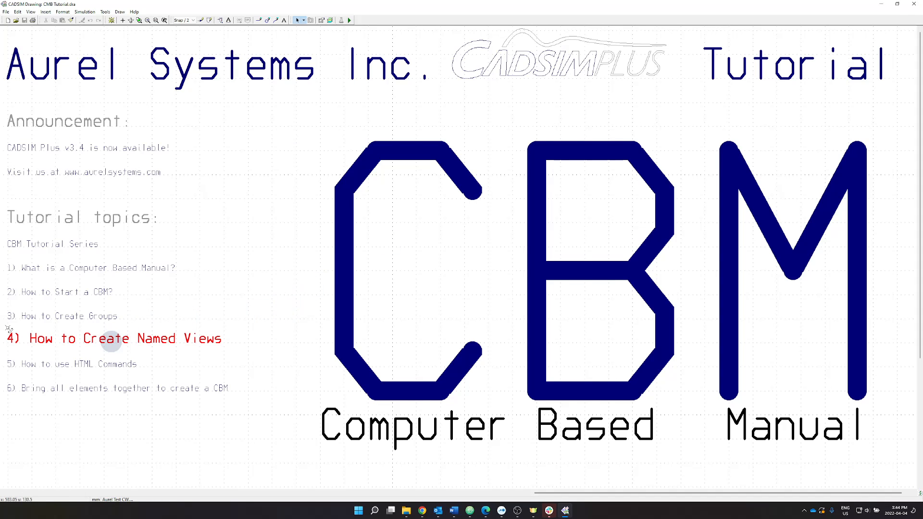